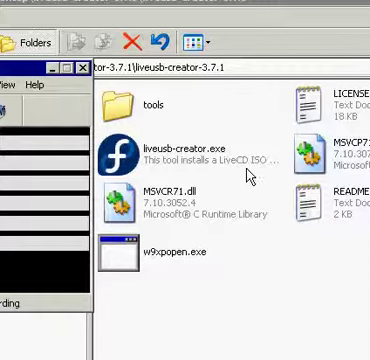
Step: Launch liveusb-creator.exe from the liveusb-creator-3.7.1 folder
left_click(124, 162)
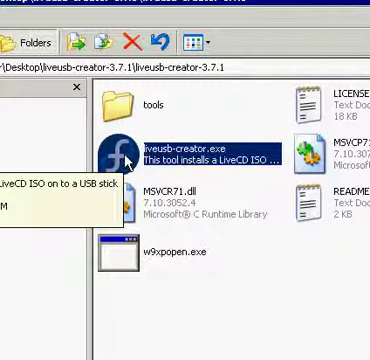
double_click(155, 165)
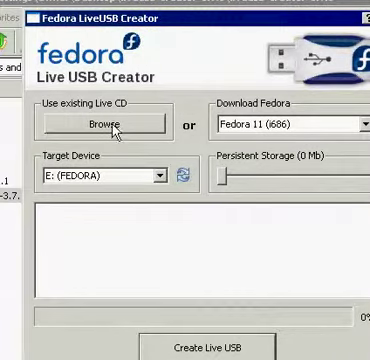
Step: Browse for a live image and navigate from My Documents into Downloads
left_click(113, 125)
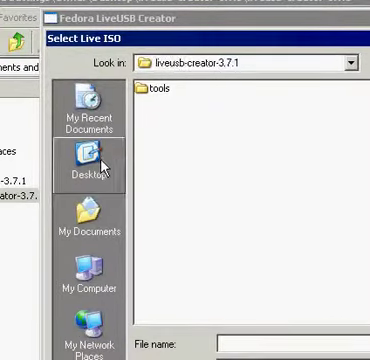
left_click(104, 170)
left_click(109, 222)
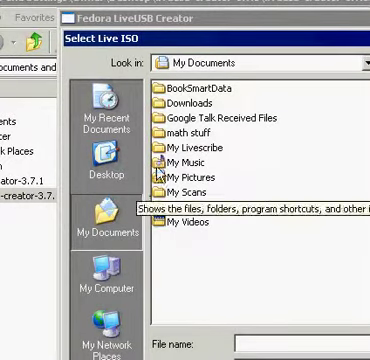
left_click(193, 106)
double_click(193, 106)
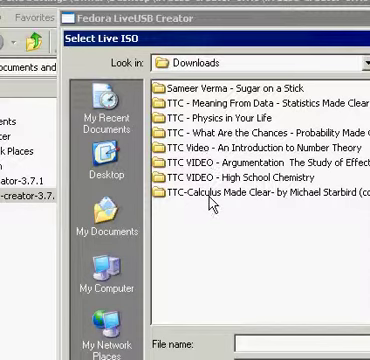
Step: Choose soas-strawberry.iso from Sameer Verma - Sugar on a Stick > Content
left_click(250, 91)
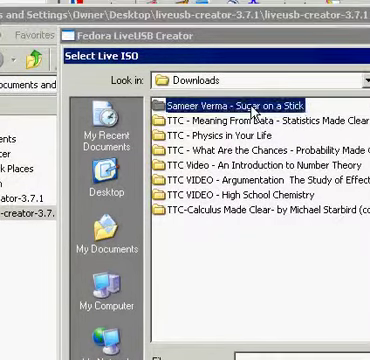
double_click(250, 91)
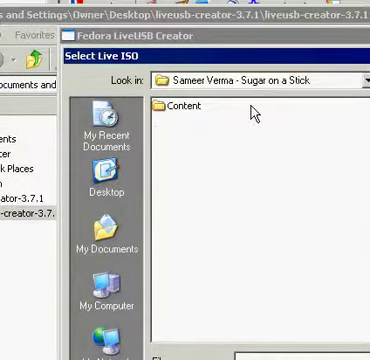
left_click(199, 113)
double_click(199, 113)
left_click(198, 110)
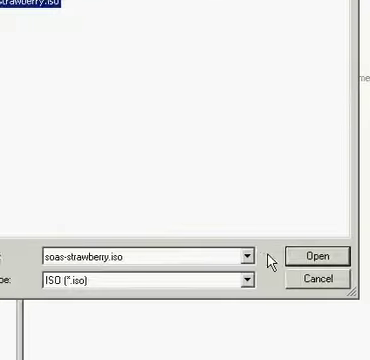
left_click(265, 241)
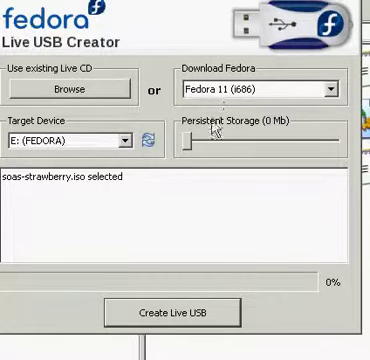
Step: Drag the Persistent Storage slider to 1009 MB
left_click_drag(186, 146, 231, 148)
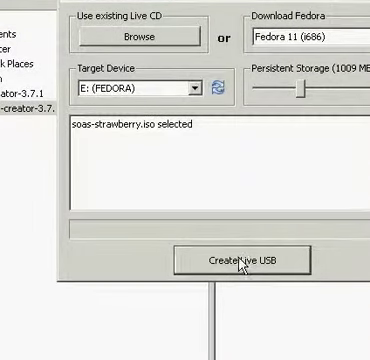
Step: Create the live USB, writing soas-strawberry.iso to drive E: (FEDORA)
left_click(239, 259)
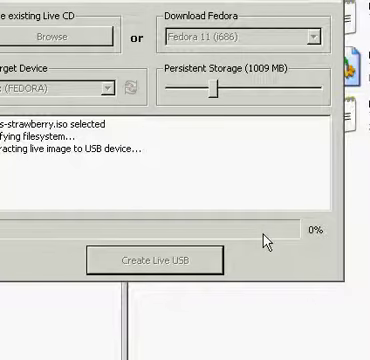